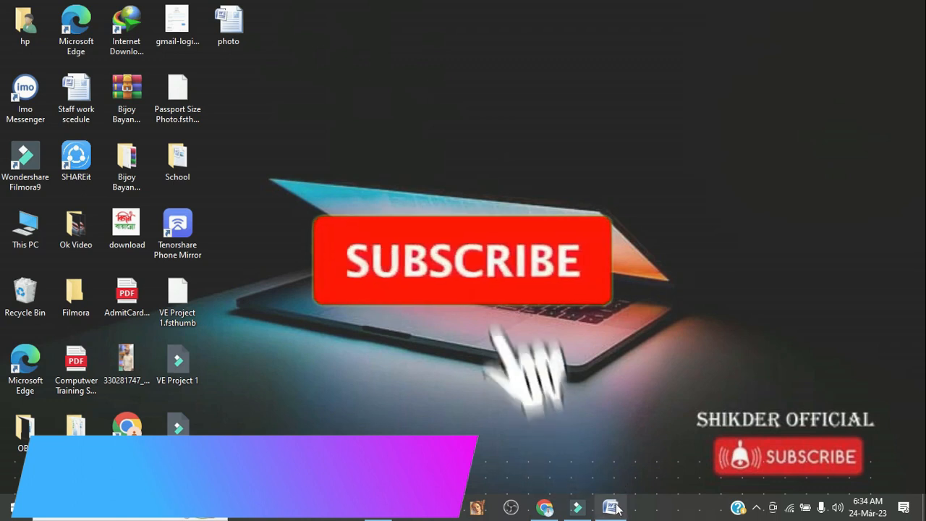
Switch to the blank Word document and insert the picture 1908l-white-1 from the Downloads folder.
{"action": "left_click", "coordinate": [611, 508]}
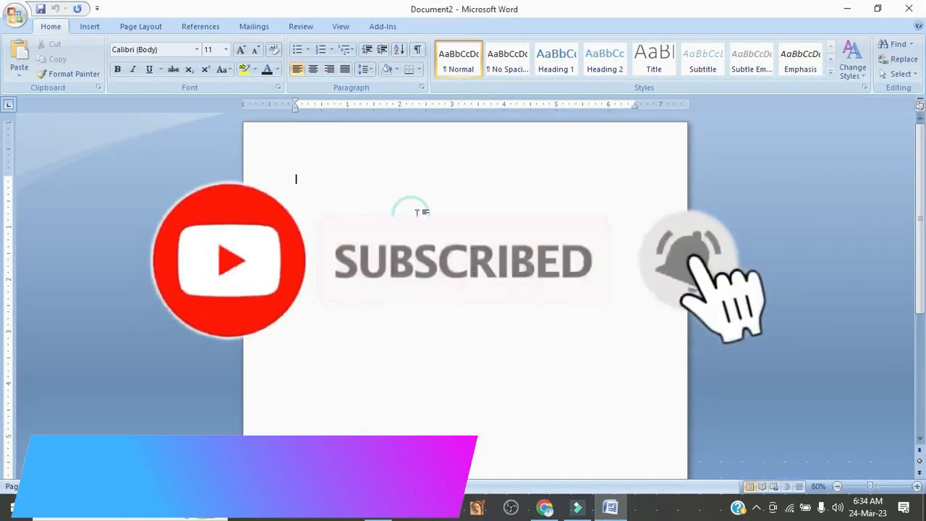
{"action": "left_click", "coordinate": [88, 27]}
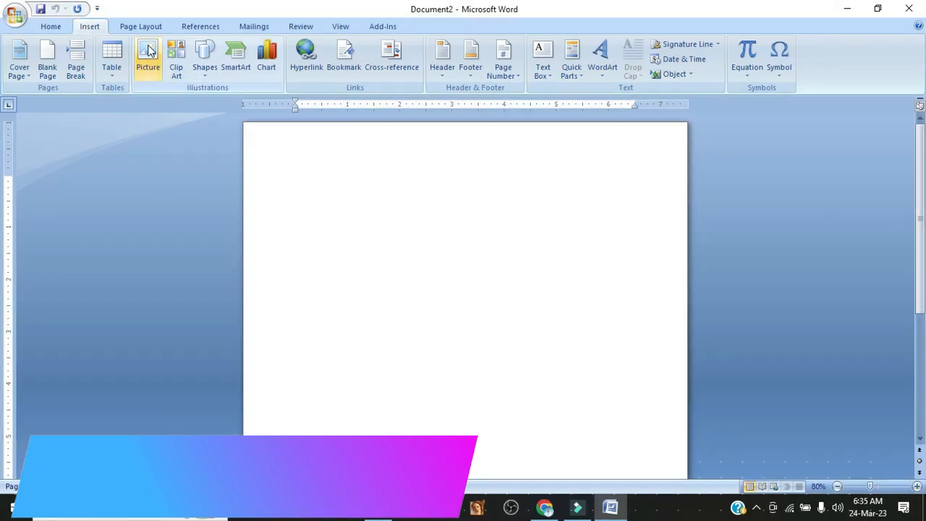
{"action": "left_click", "coordinate": [148, 56]}
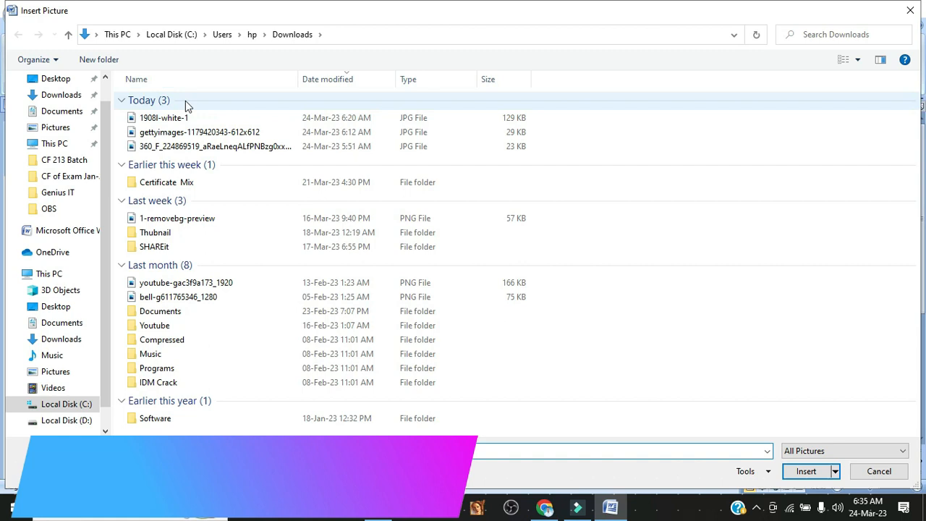
{"action": "left_click", "coordinate": [130, 118]}
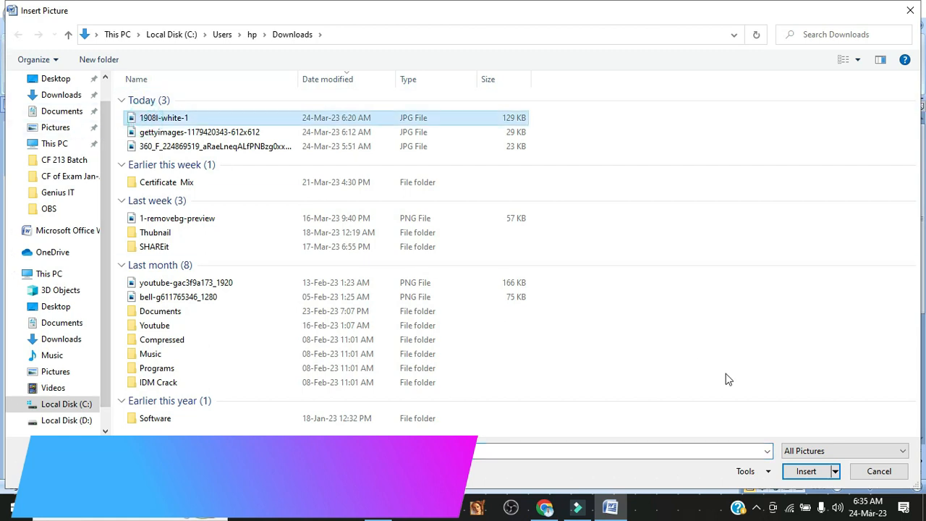
{"action": "left_click", "coordinate": [803, 471]}
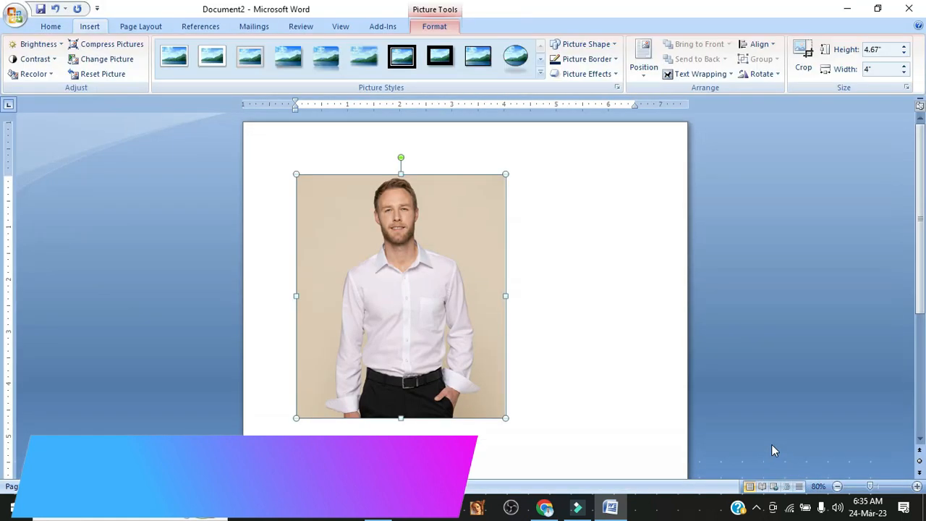
{"action": "left_click", "coordinate": [579, 255]}
{"action": "left_click", "coordinate": [482, 275]}
{"action": "left_click", "coordinate": [526, 265]}
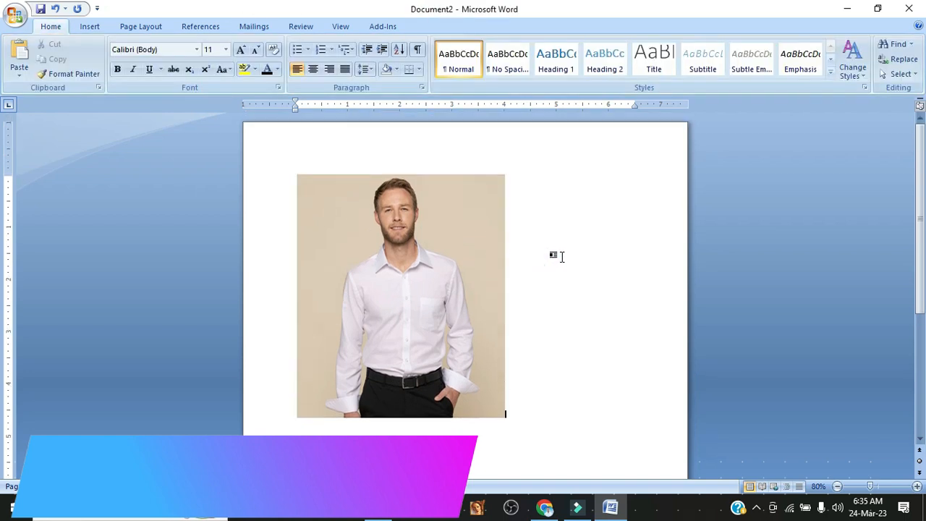
{"action": "left_click", "coordinate": [403, 262]}
{"action": "left_click", "coordinate": [518, 239]}
{"action": "left_click", "coordinate": [368, 248]}
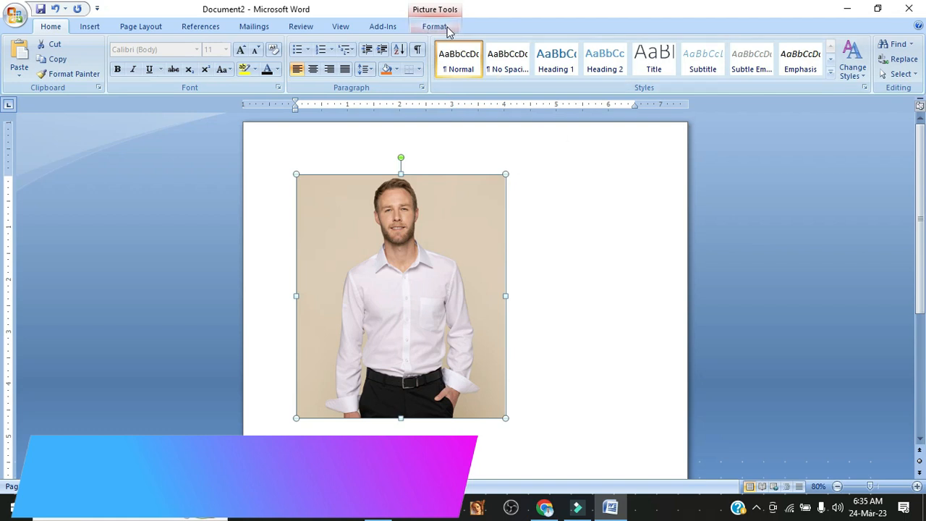
{"action": "left_click", "coordinate": [598, 278]}
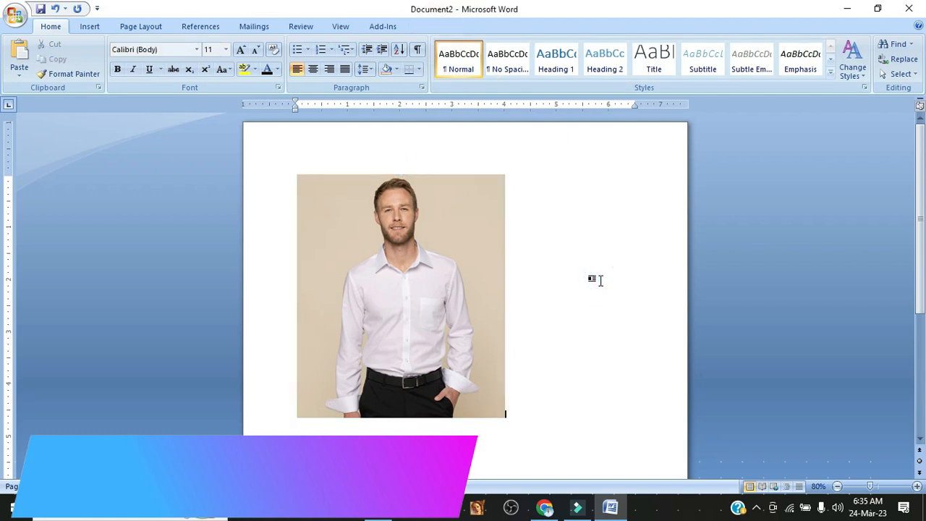
Set the inserted photo's text wrapping to In Front of Text.
{"action": "left_click", "coordinate": [403, 266]}
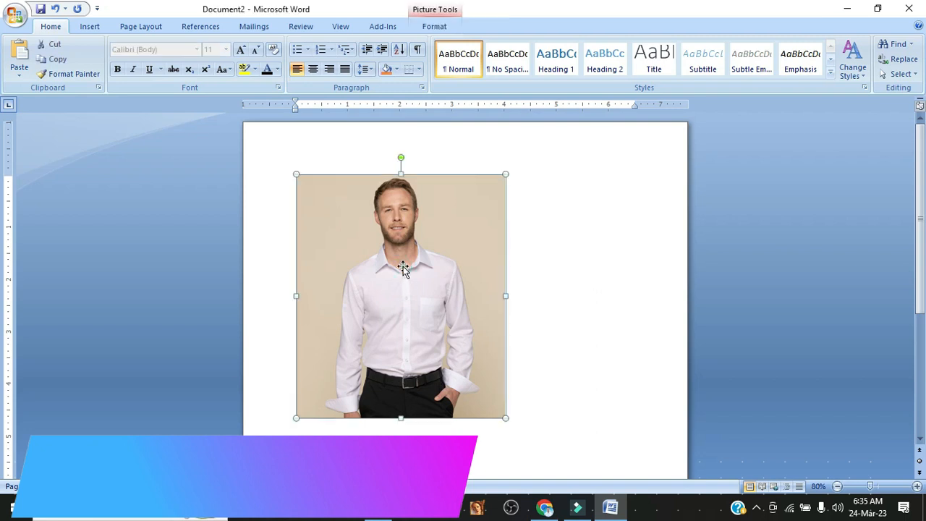
{"action": "left_click", "coordinate": [435, 27]}
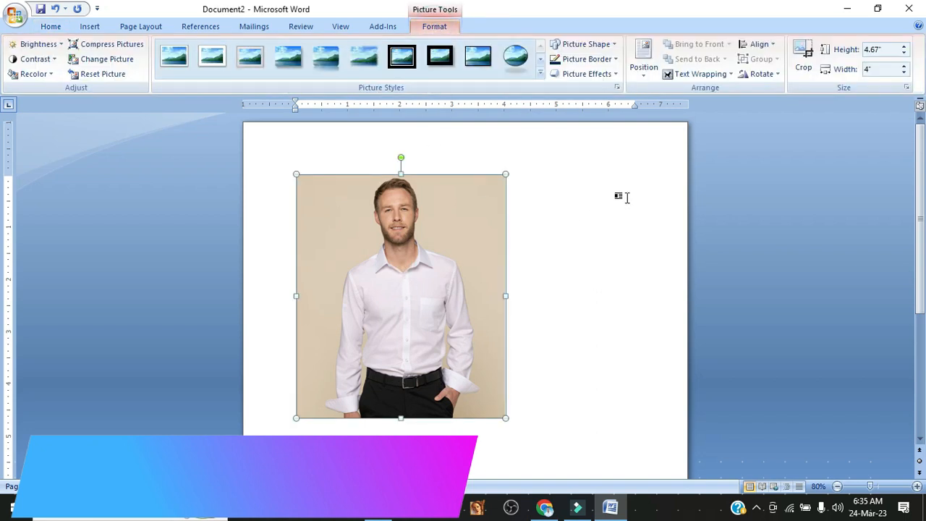
{"action": "left_click", "coordinate": [680, 75]}
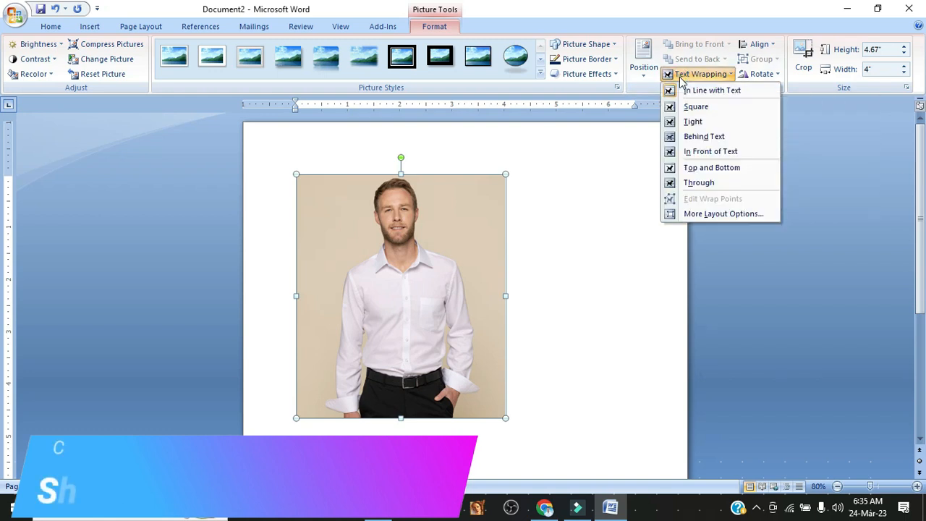
{"action": "left_click", "coordinate": [696, 152]}
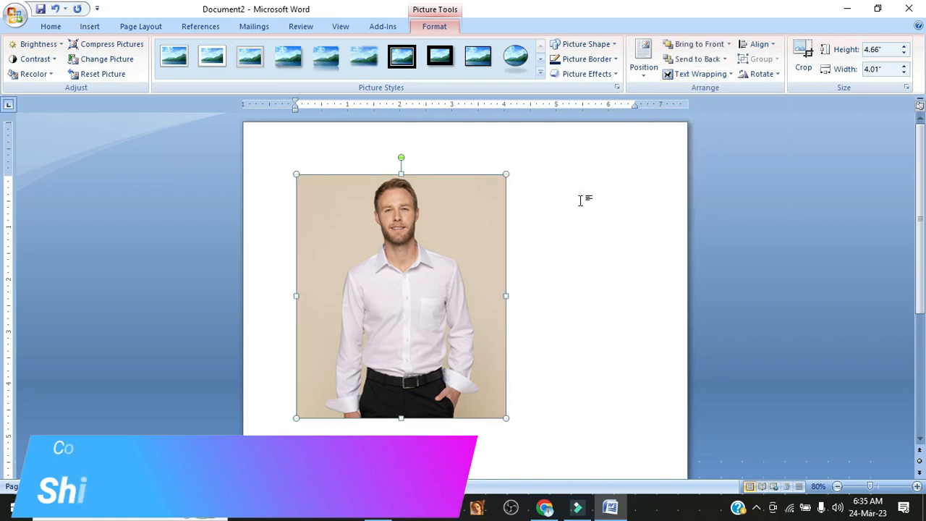
Move the photo slightly to the right and up on the page.
{"action": "left_click", "coordinate": [375, 251]}
{"action": "left_click", "coordinate": [546, 225]}
{"action": "left_click_drag", "start_coordinate": [417, 259], "coordinate": [438, 249]}
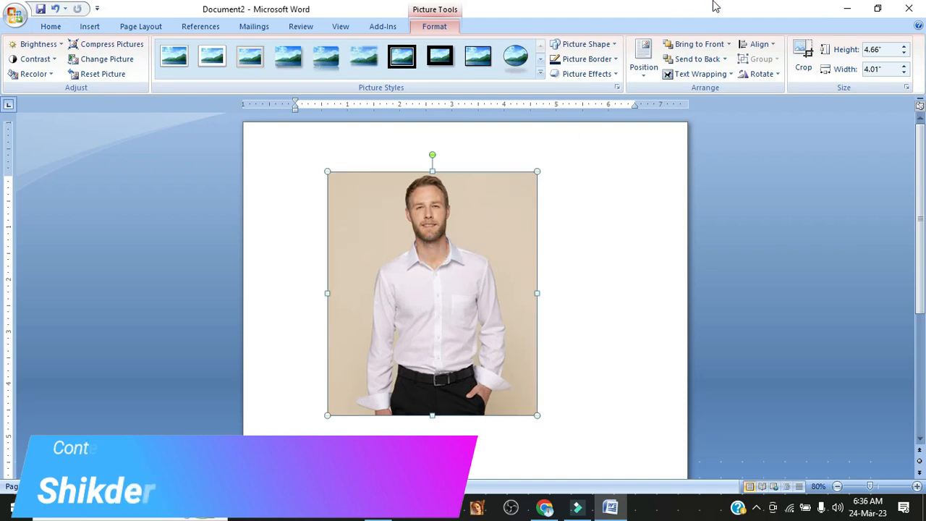
Crop the photo's bottom and both sides to about 2.71" high by 2.58" wide, keeping the head and chest.
{"action": "left_click", "coordinate": [803, 72]}
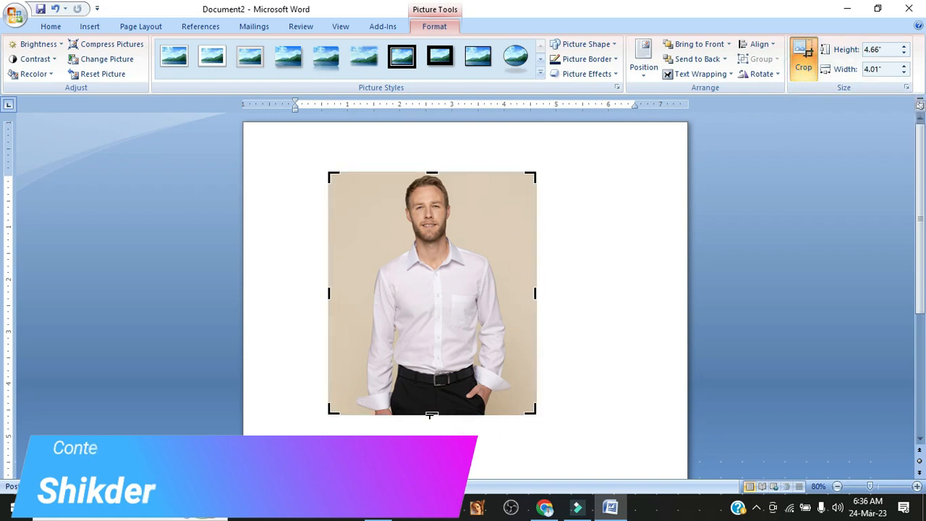
{"action": "left_click_drag", "start_coordinate": [430, 413], "coordinate": [432, 353]}
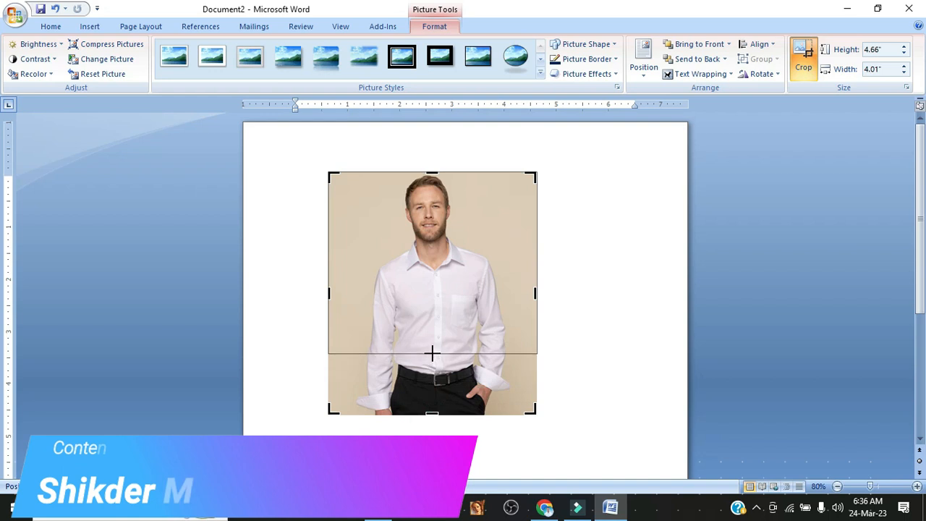
{"action": "left_click_drag", "start_coordinate": [329, 261], "coordinate": [367, 256]}
{"action": "left_click_drag", "start_coordinate": [533, 263], "coordinate": [499, 270]}
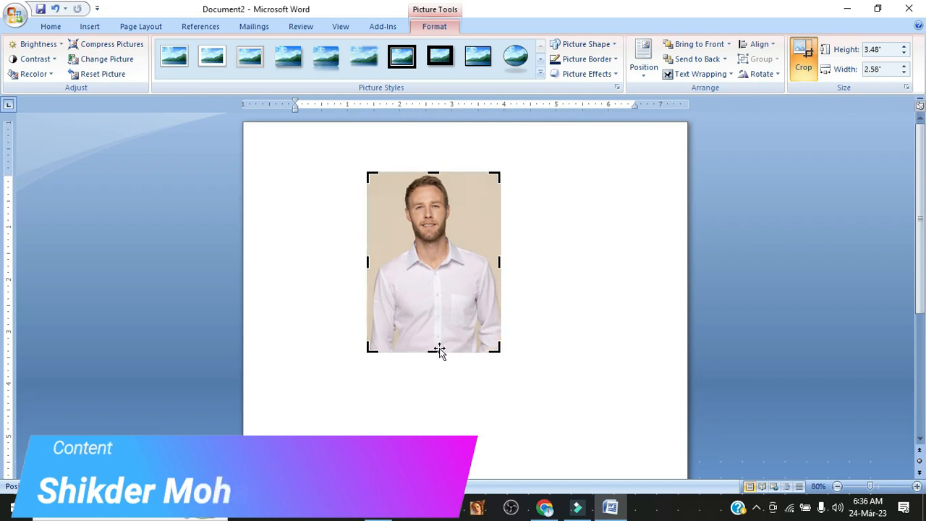
{"action": "left_click_drag", "start_coordinate": [437, 353], "coordinate": [437, 313]}
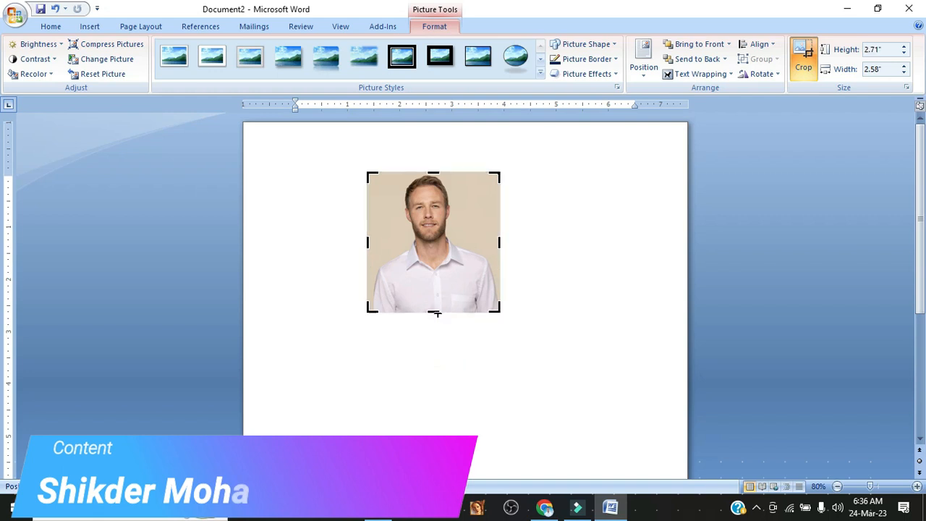
Move the cropped photo near the page's upper-left corner and crop both sides to a width of about 2.08".
{"action": "left_click_drag", "start_coordinate": [441, 256], "coordinate": [349, 225]}
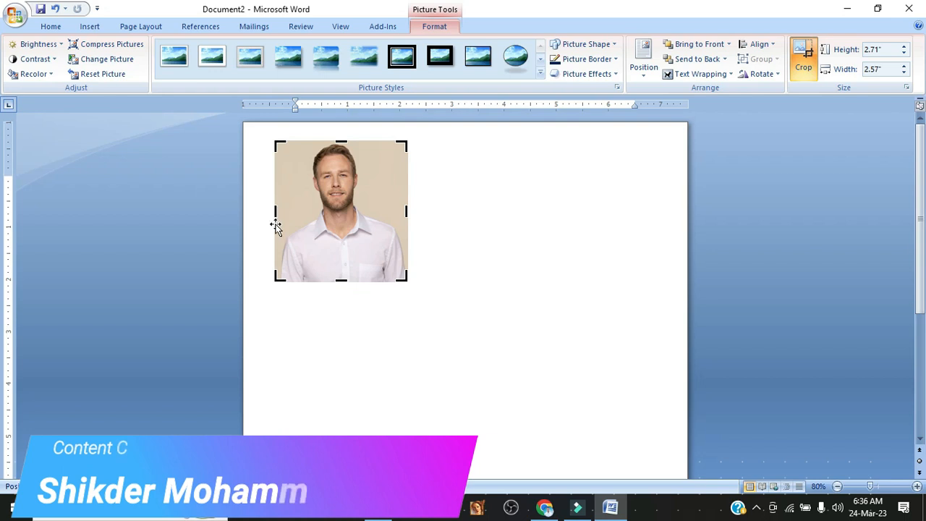
{"action": "left_click_drag", "start_coordinate": [275, 211], "coordinate": [287, 210]}
{"action": "left_click_drag", "start_coordinate": [405, 211], "coordinate": [394, 212]}
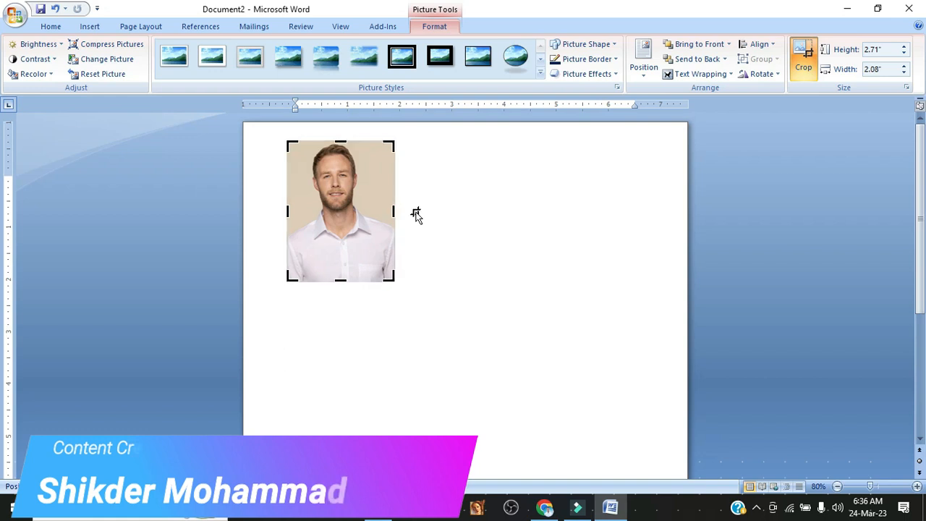
{"action": "left_click", "coordinate": [416, 213]}
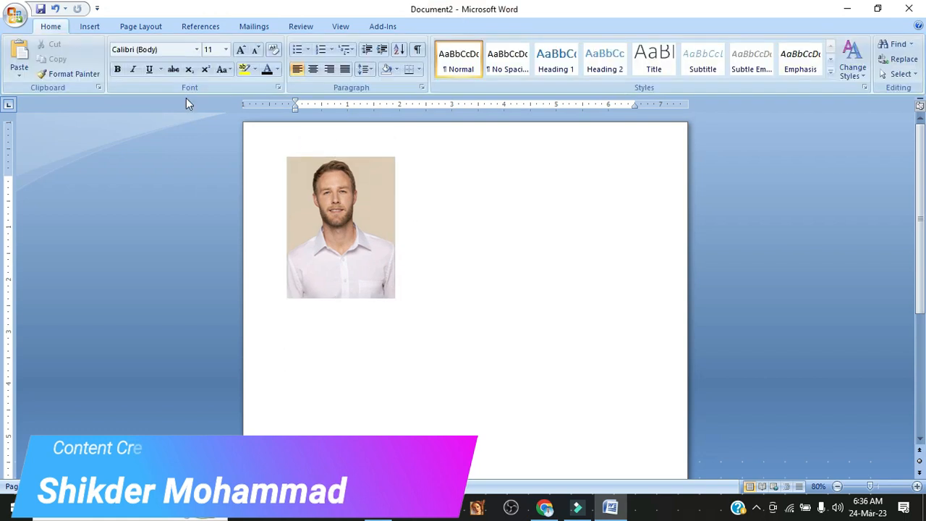
Examine the Brightness, Contrast and Recolor choices available for the photo without applying any.
{"action": "left_click", "coordinate": [362, 182]}
{"action": "left_click", "coordinate": [434, 27]}
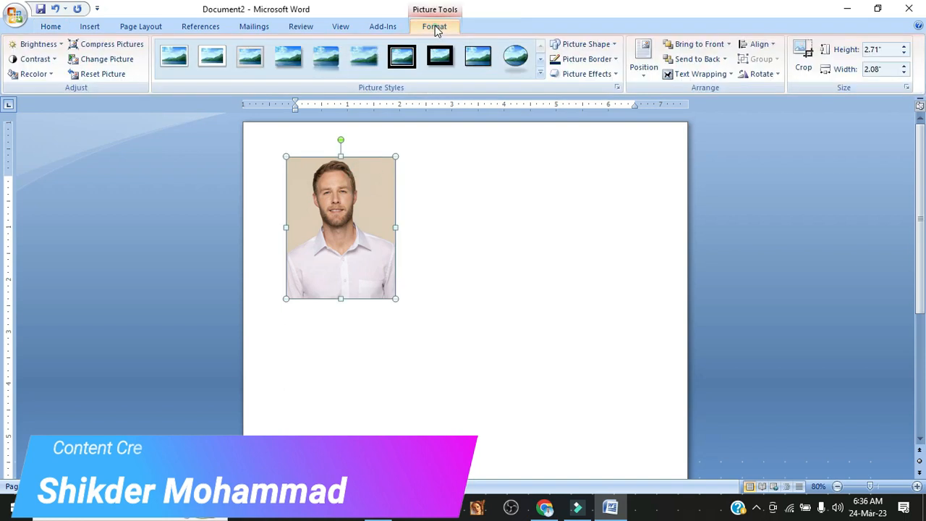
{"action": "left_click", "coordinate": [32, 45]}
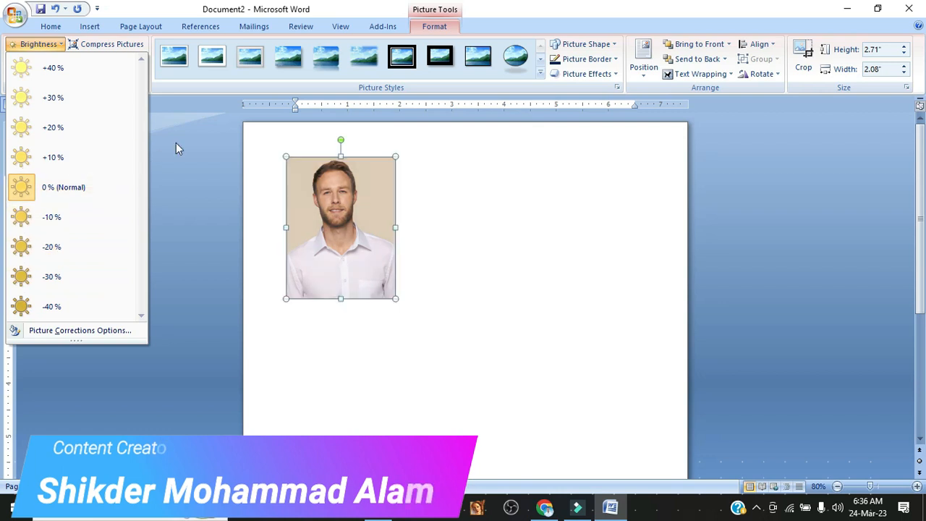
{"action": "left_click", "coordinate": [194, 133]}
{"action": "left_click", "coordinate": [38, 58]}
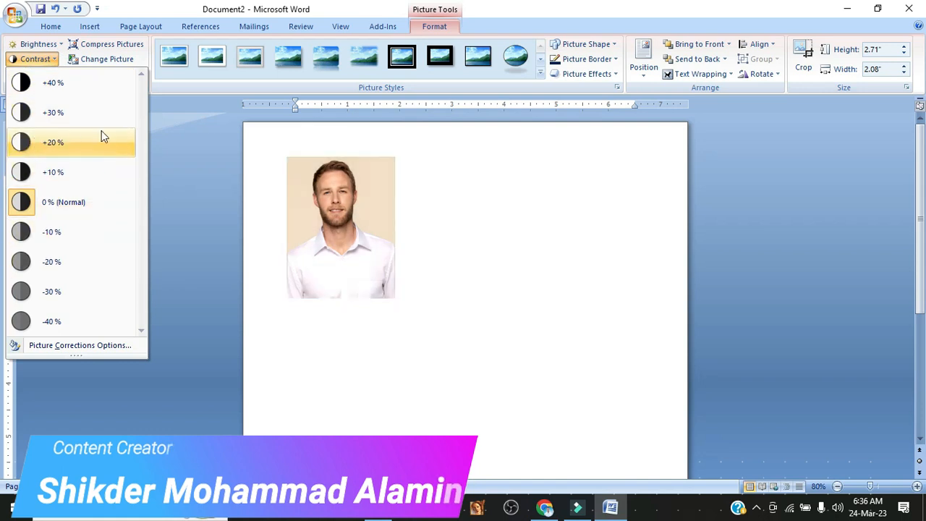
{"action": "left_click", "coordinate": [174, 137]}
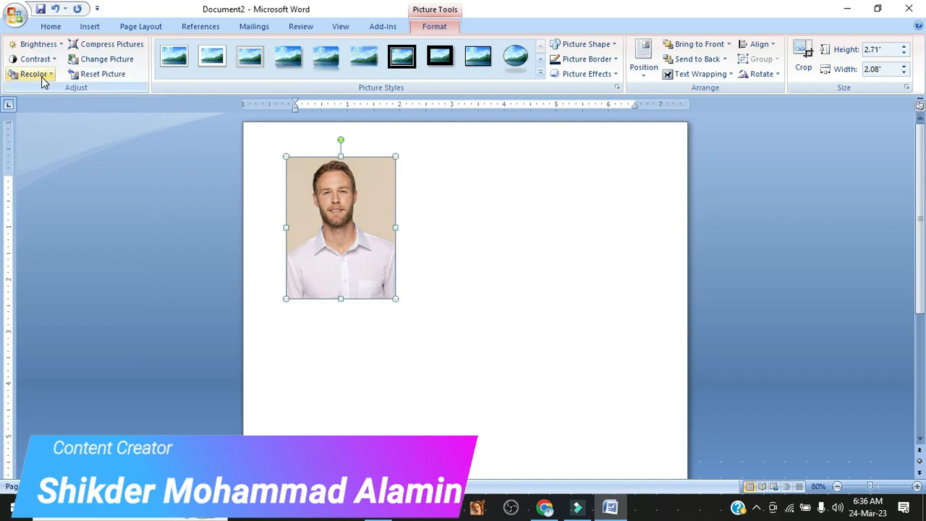
{"action": "left_click", "coordinate": [34, 74]}
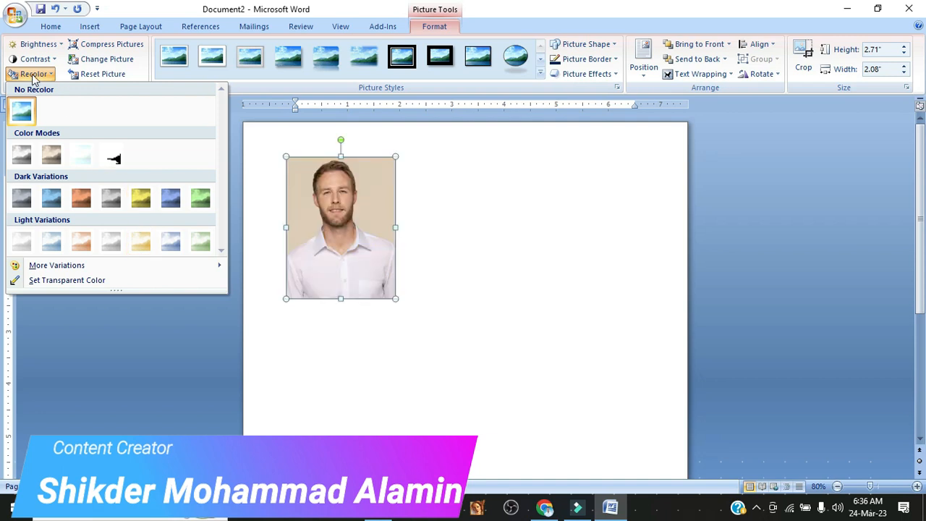
{"action": "left_click", "coordinate": [243, 119]}
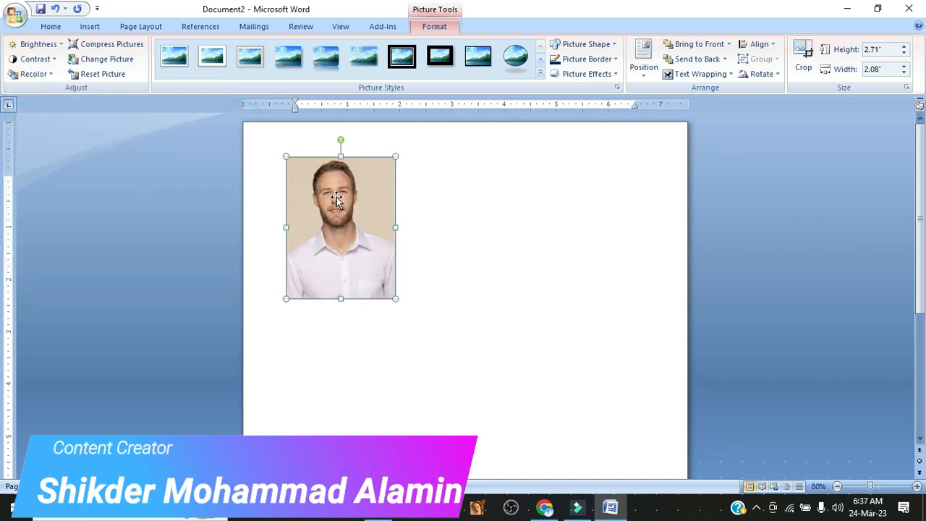
{"action": "left_click", "coordinate": [178, 193]}
{"action": "double_click", "coordinate": [349, 207]}
{"action": "left_click", "coordinate": [114, 65]}
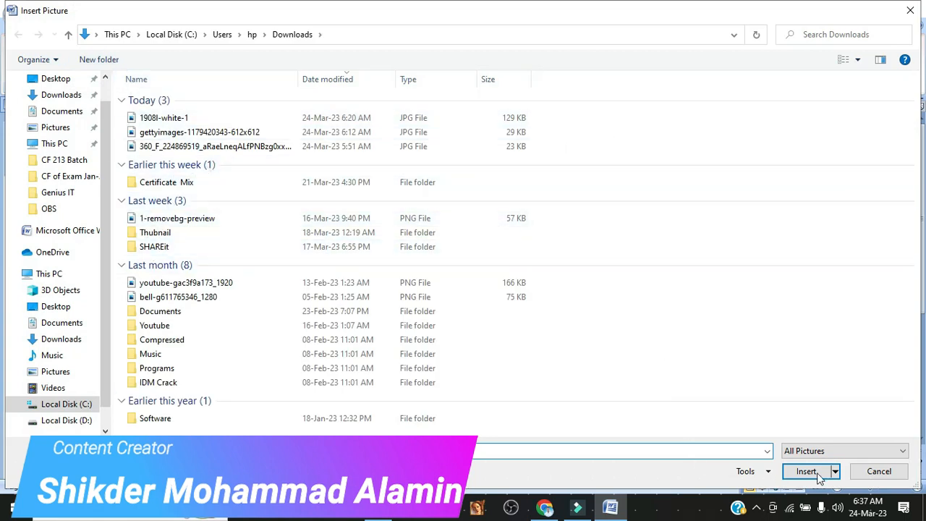
{"action": "left_click", "coordinate": [844, 60]}
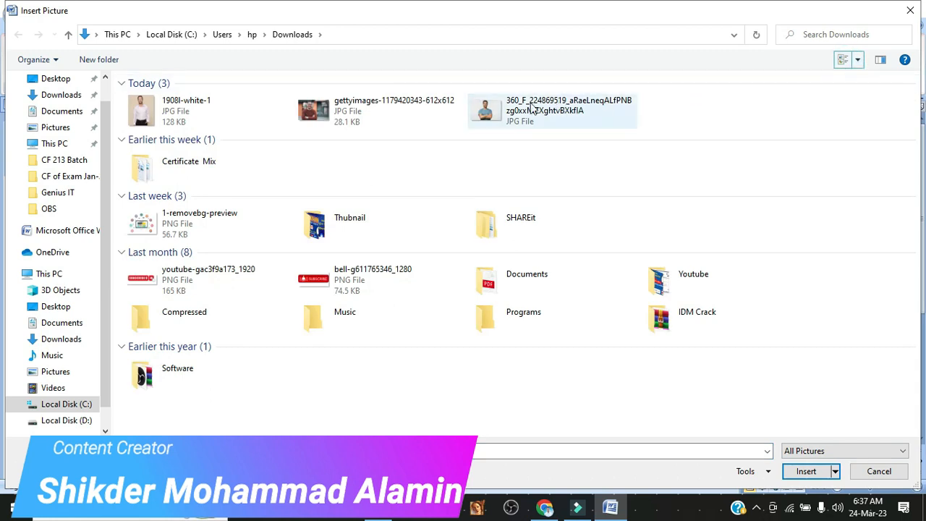
{"action": "left_click", "coordinate": [345, 120]}
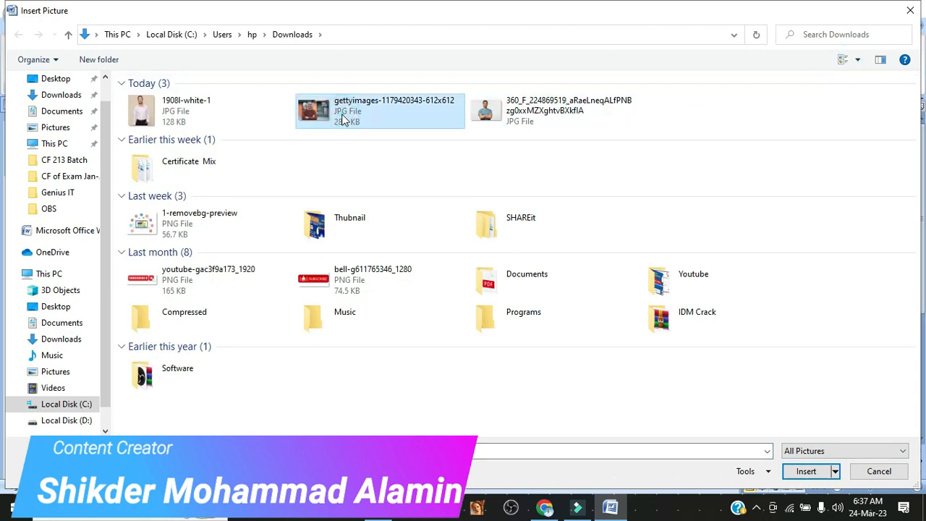
{"action": "left_click", "coordinate": [803, 471]}
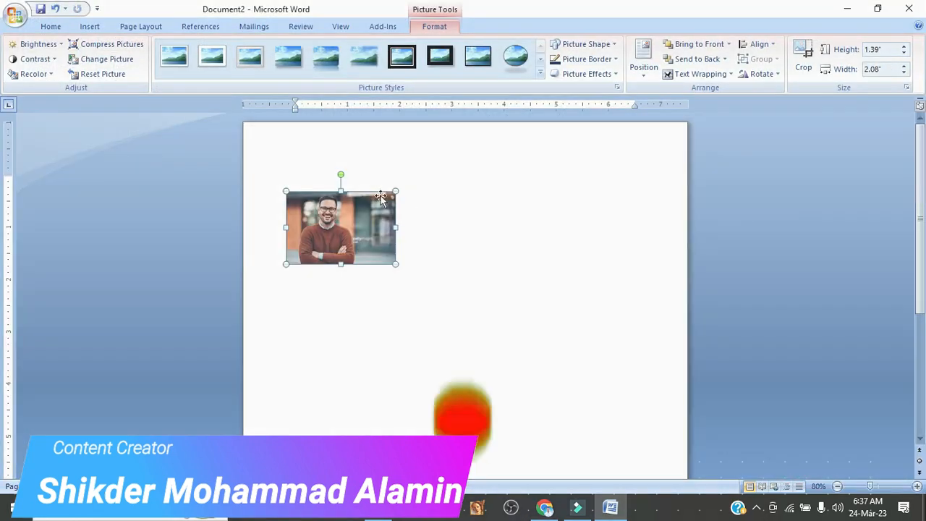
Reset the replacement picture's formatting, and undo back to the original cropped photo.
{"action": "left_click", "coordinate": [102, 75]}
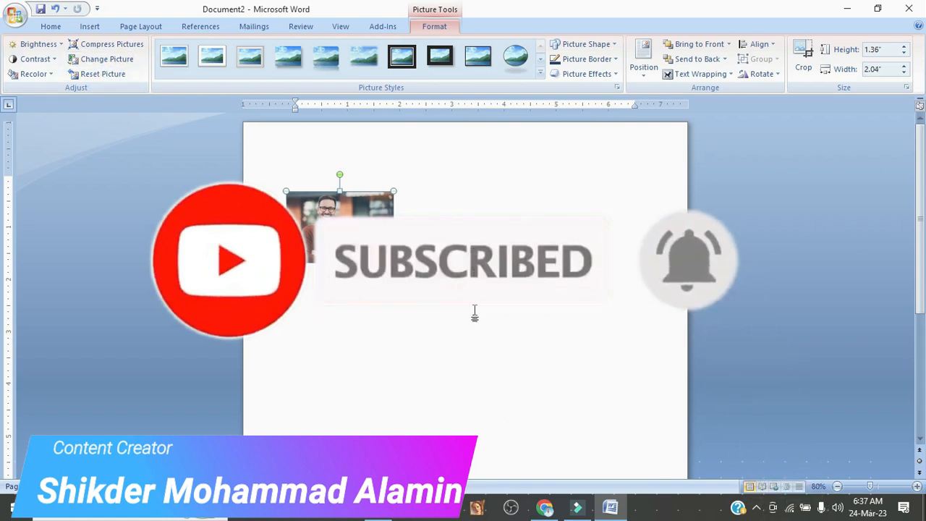
{"action": "key", "text": "ctrl+z"}
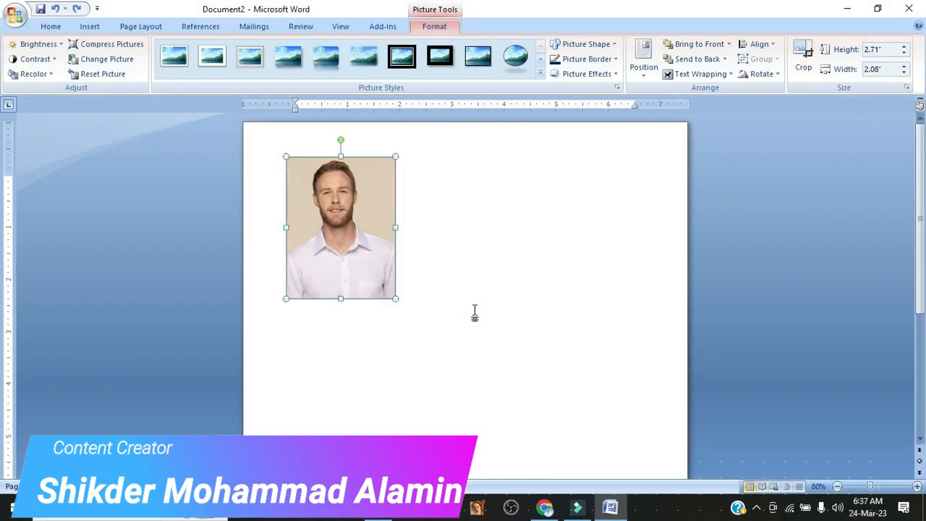
Apply the picture style with a white beveled frame, rounded corners and a reflection to the photo.
{"action": "left_click", "coordinate": [475, 311]}
{"action": "left_click", "coordinate": [368, 229]}
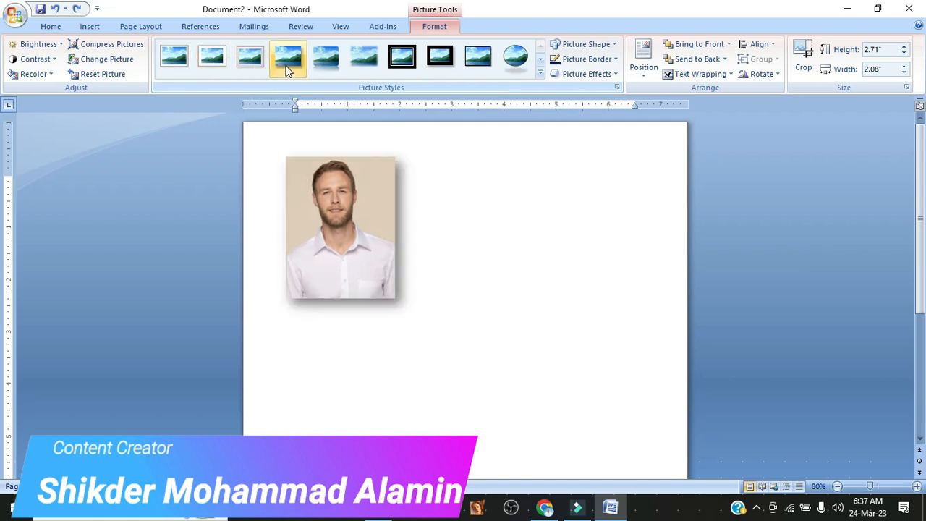
{"action": "left_click", "coordinate": [540, 72]}
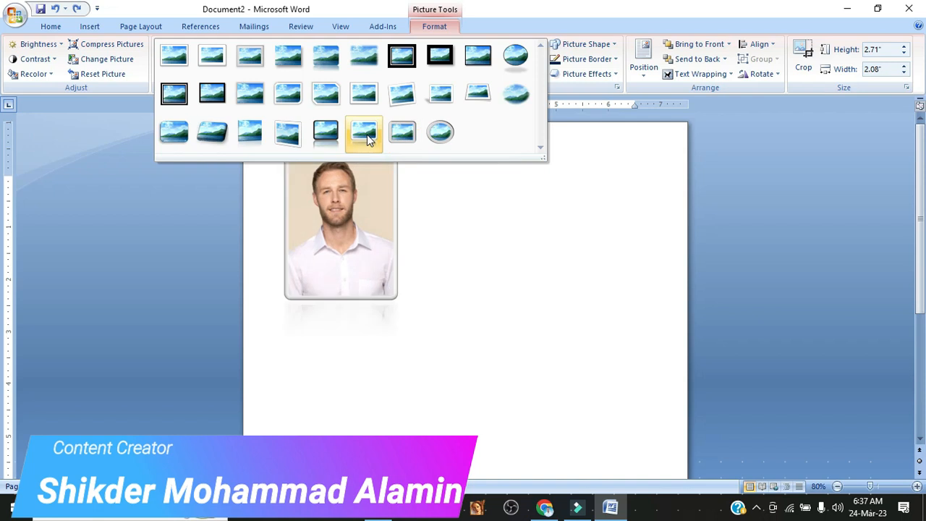
{"action": "left_click", "coordinate": [343, 139]}
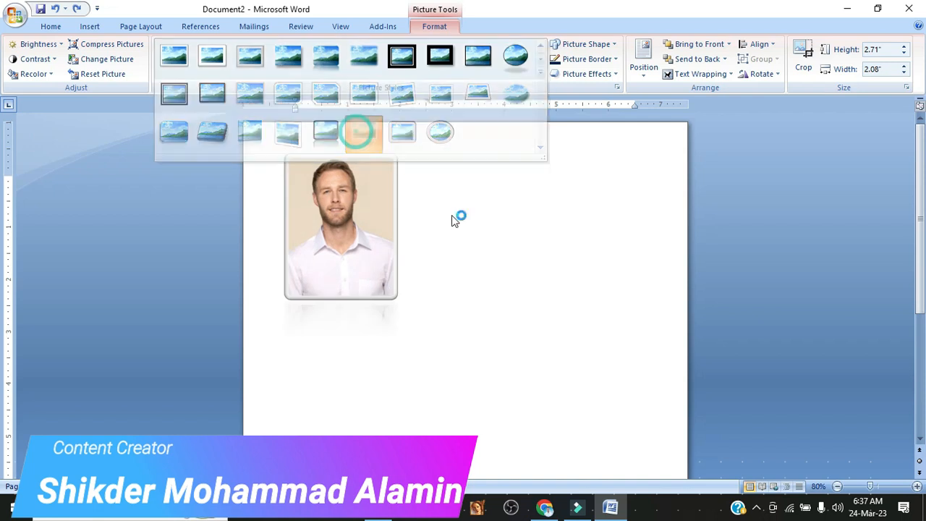
Change the photo's picture shape to a chord, and switch it to a trapezoid.
{"action": "left_click", "coordinate": [484, 241]}
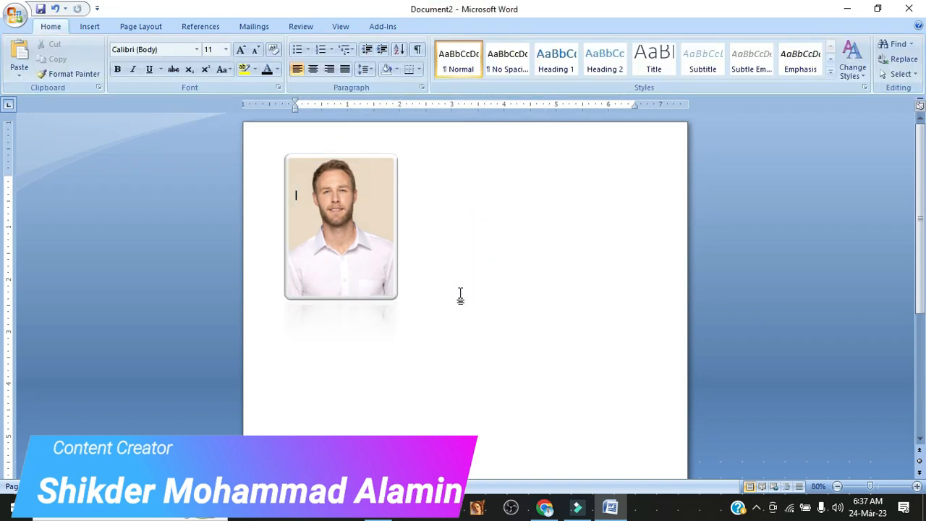
{"action": "double_click", "coordinate": [333, 240]}
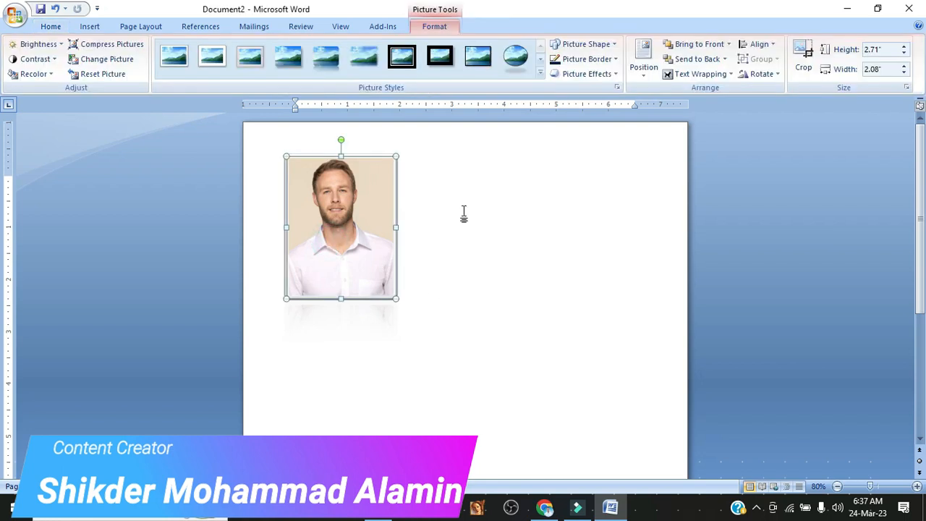
{"action": "left_click", "coordinate": [567, 46]}
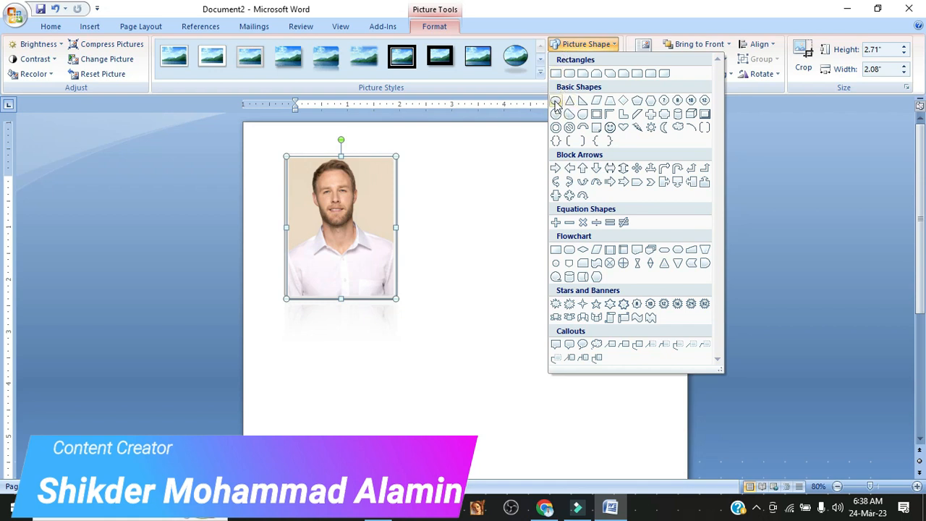
{"action": "left_click", "coordinate": [569, 119]}
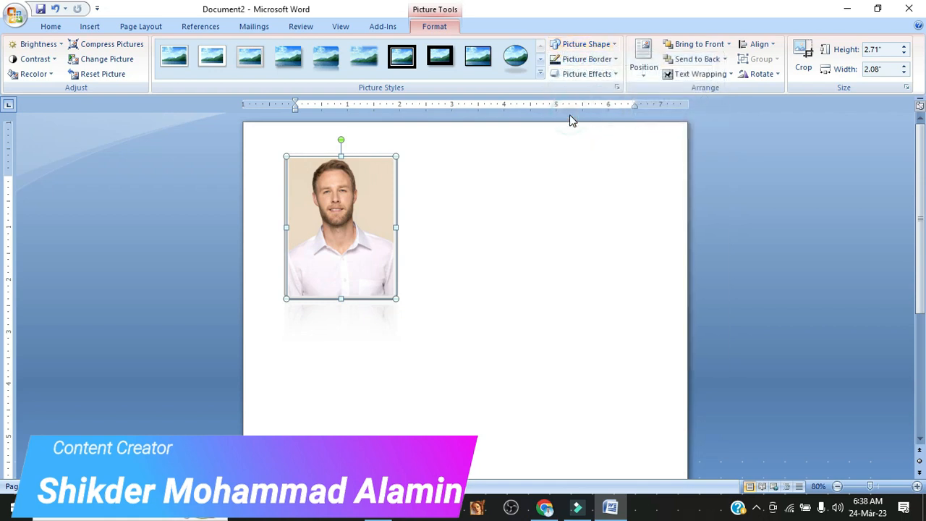
{"action": "left_click", "coordinate": [578, 44]}
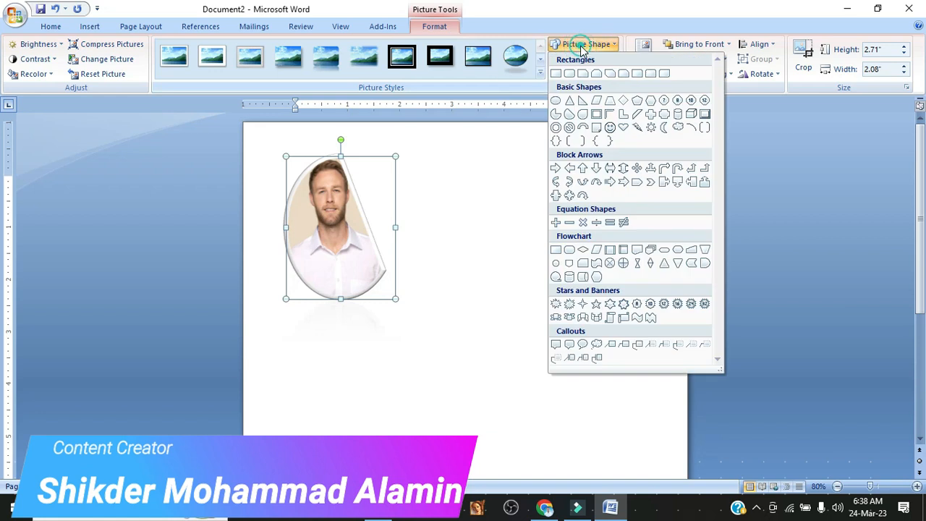
{"action": "left_click", "coordinate": [610, 100]}
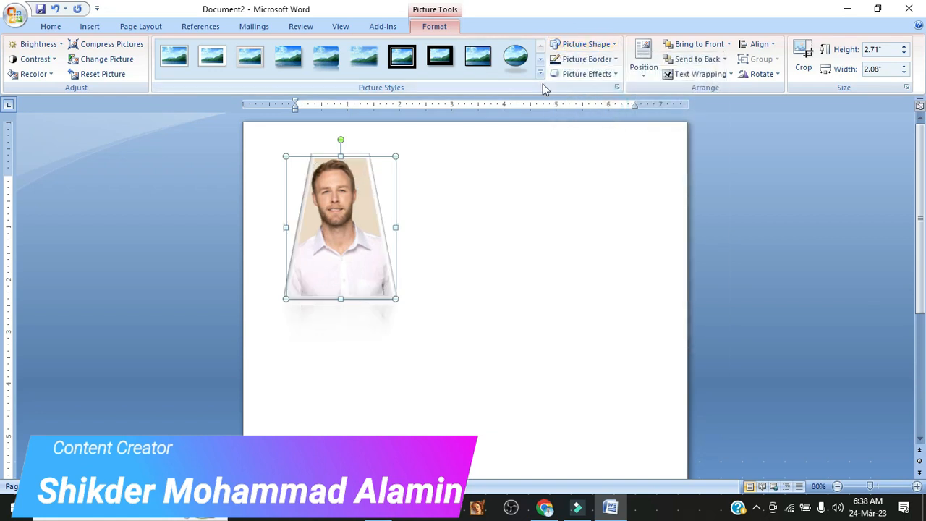
Apply the simple black rectangular frame style to the photo and recolor its border dark blue.
{"action": "left_click", "coordinate": [484, 66]}
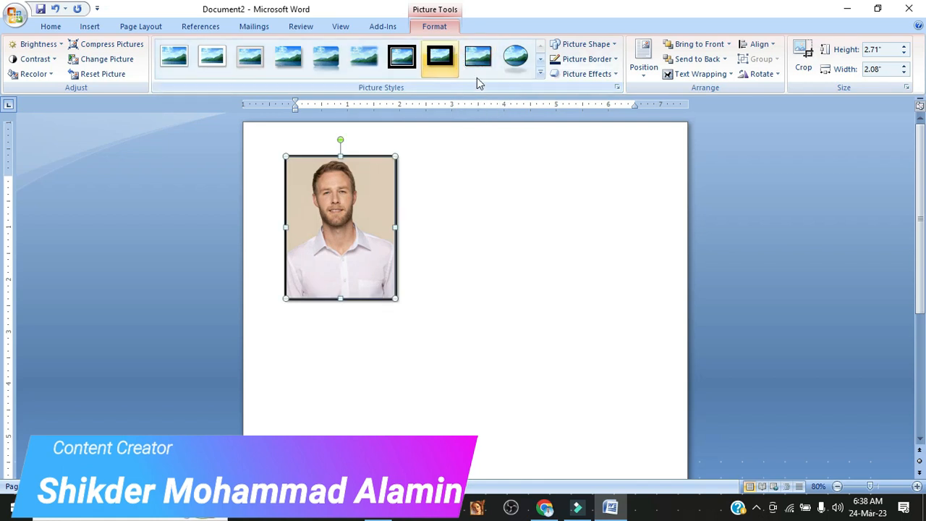
{"action": "left_click", "coordinate": [580, 68]}
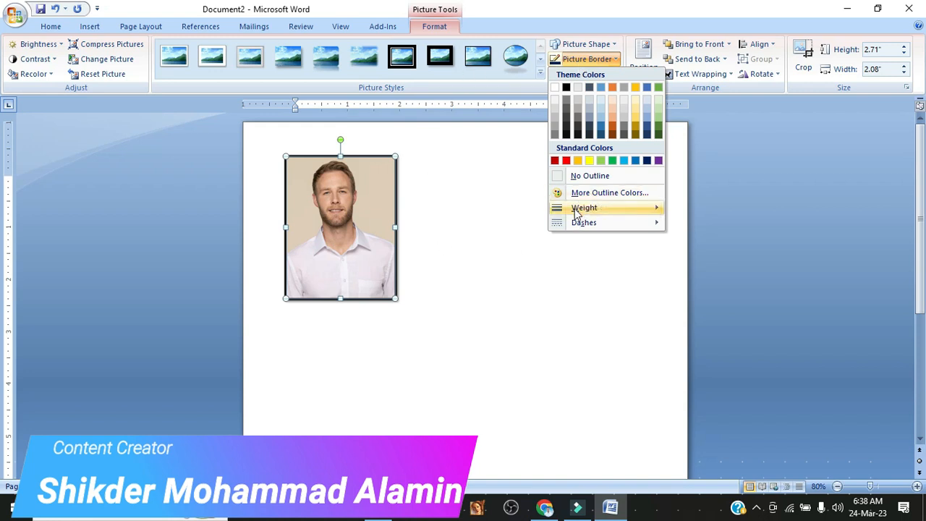
{"action": "mouse_move", "coordinate": [575, 212]}
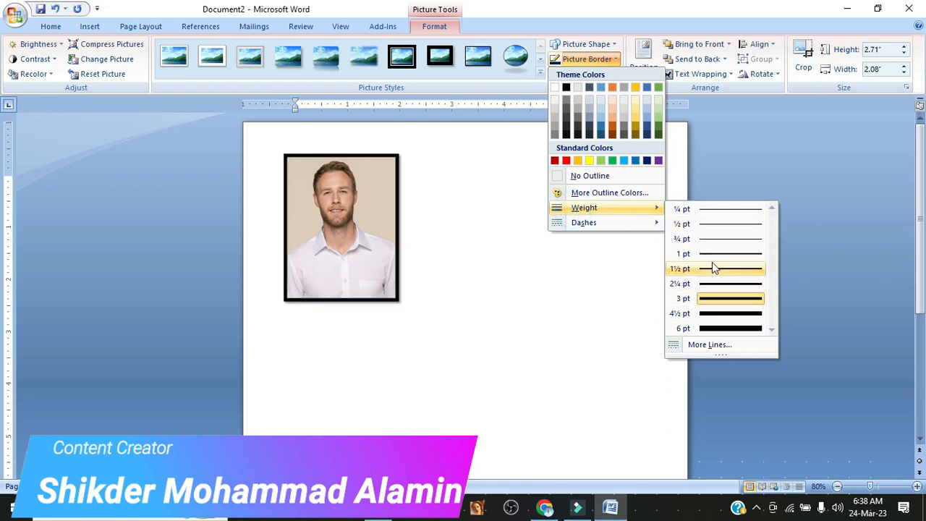
{"action": "left_click", "coordinate": [646, 162]}
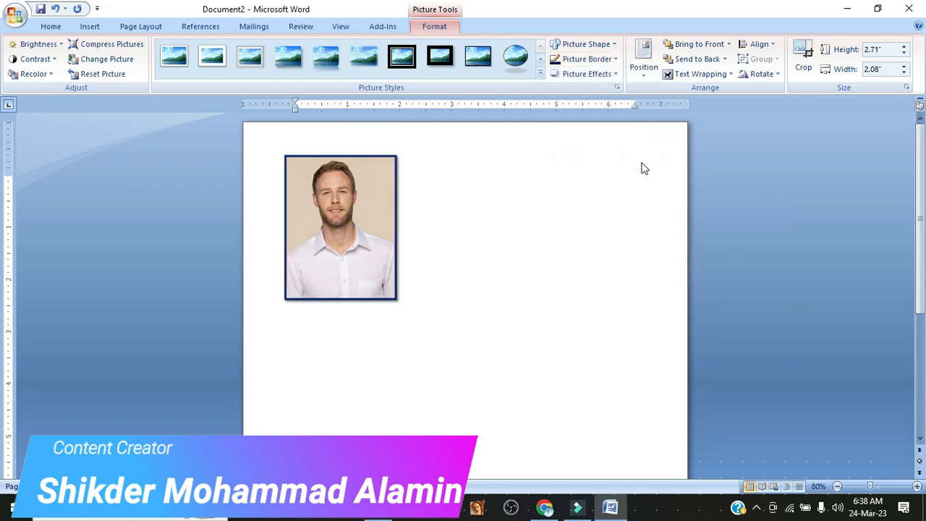
{"action": "left_click", "coordinate": [332, 243]}
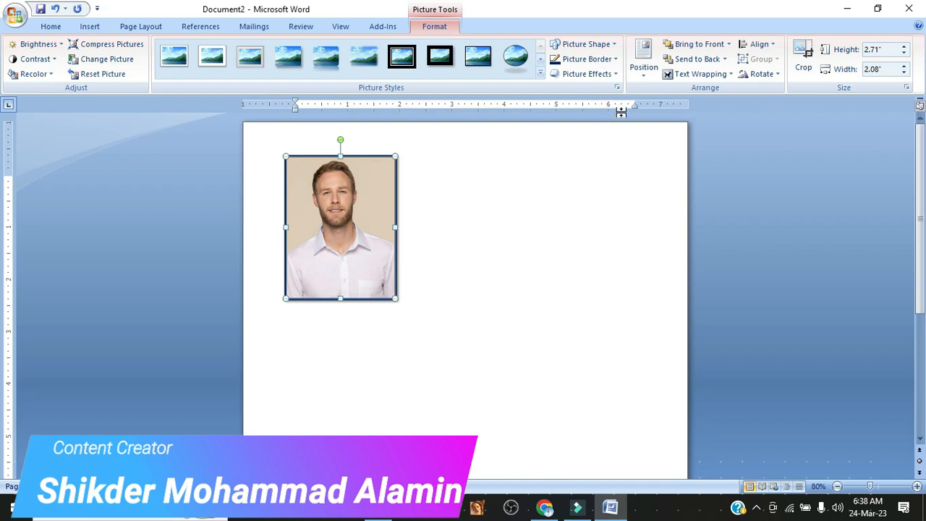
{"action": "left_click", "coordinate": [642, 77]}
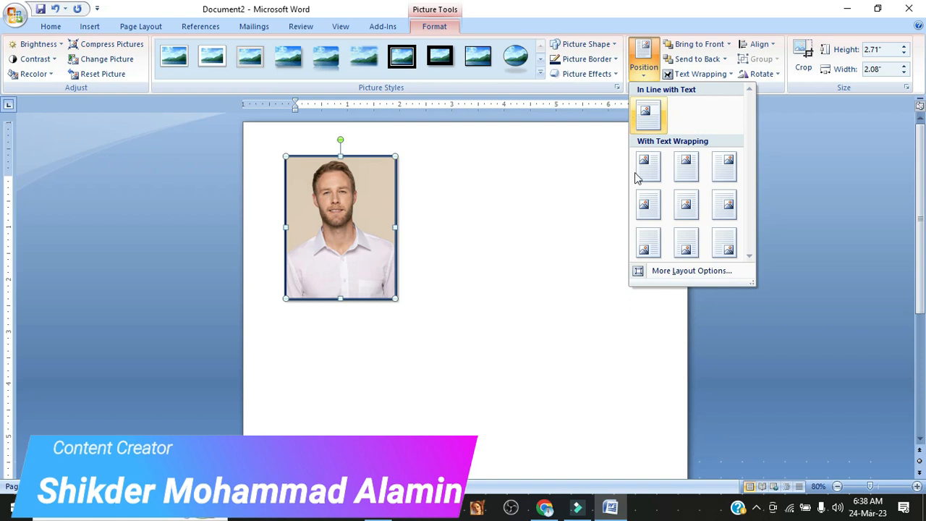
{"action": "left_click", "coordinate": [690, 50]}
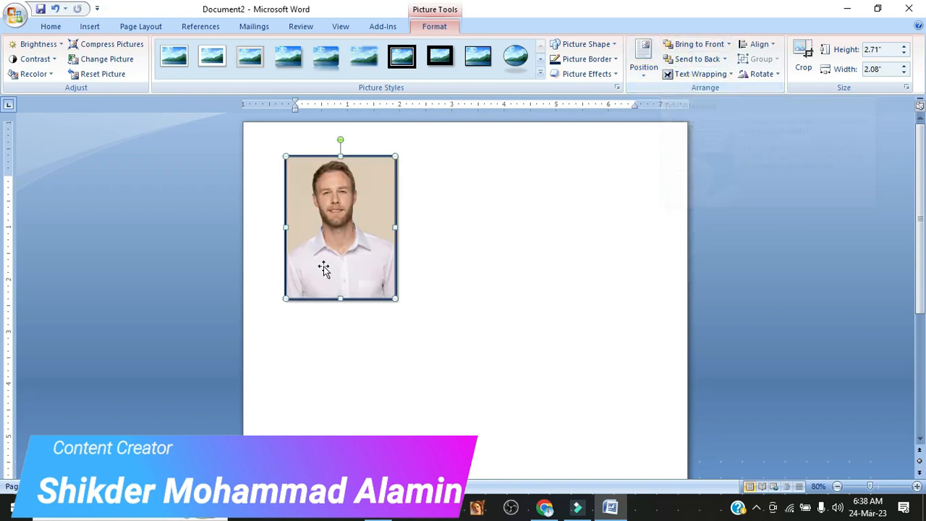
{"action": "left_click", "coordinate": [479, 260]}
{"action": "left_click", "coordinate": [303, 246]}
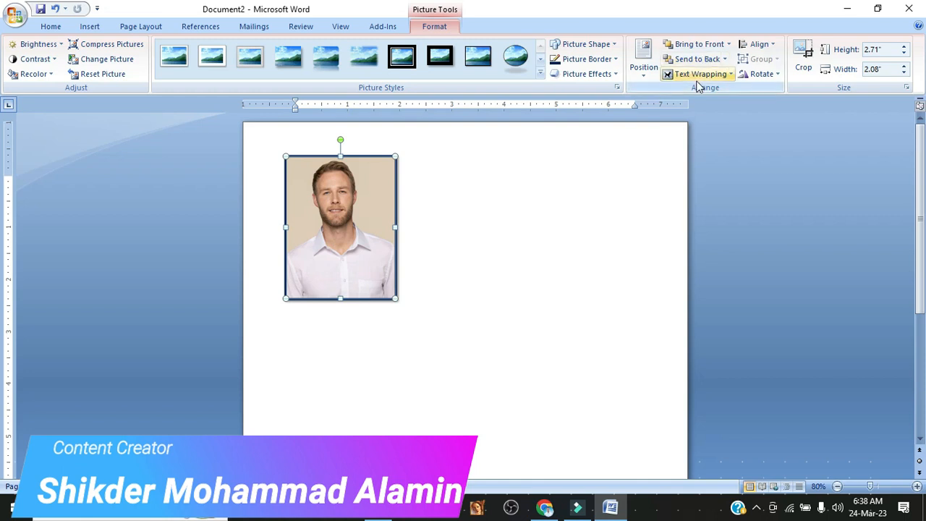
Align the photo to the horizontal center between the page margins.
{"action": "left_click", "coordinate": [761, 45]}
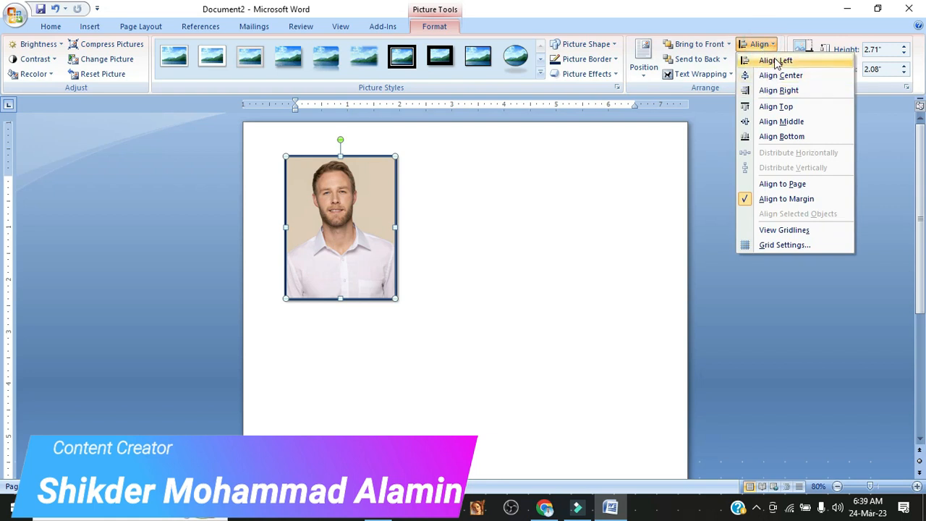
{"action": "left_click", "coordinate": [771, 76]}
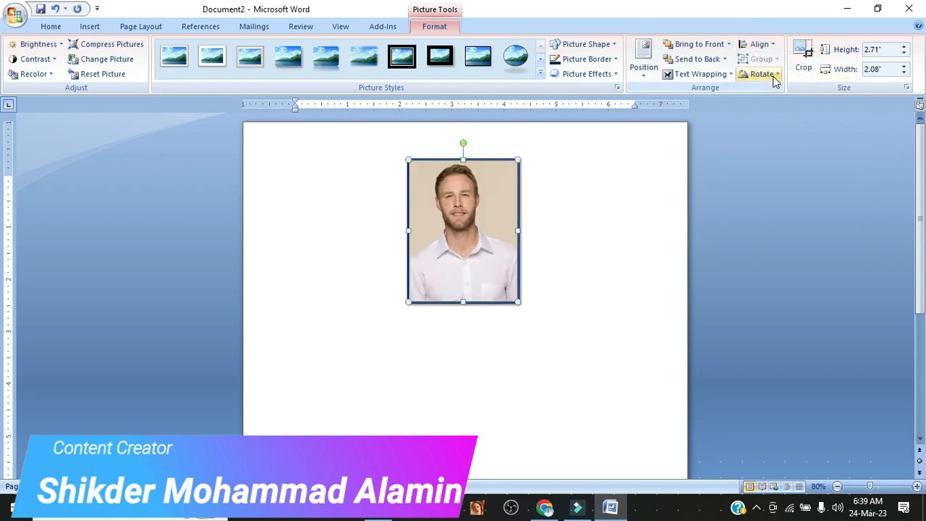
{"action": "left_click", "coordinate": [572, 277]}
{"action": "double_click", "coordinate": [427, 209]}
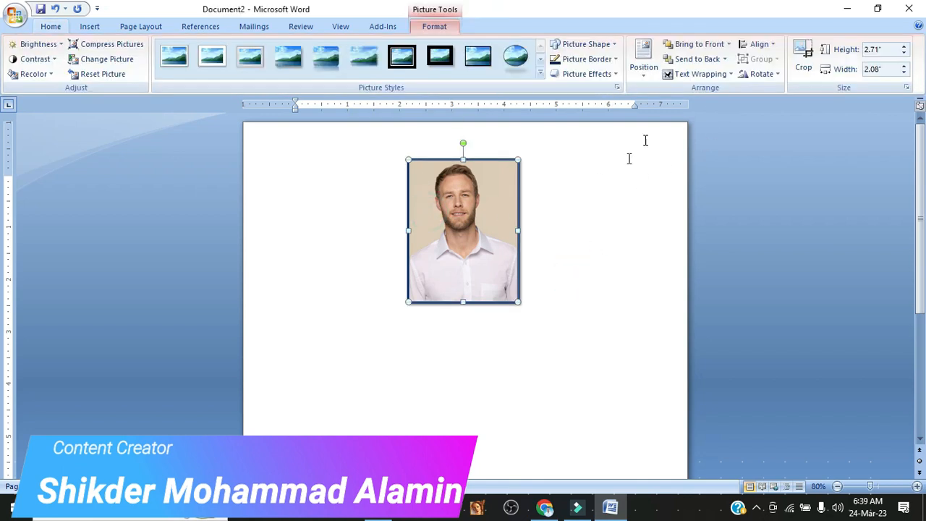
Rotate the photo right by 90° and turn it back left by 90°.
{"action": "left_click", "coordinate": [773, 77]}
{"action": "left_click", "coordinate": [775, 92]}
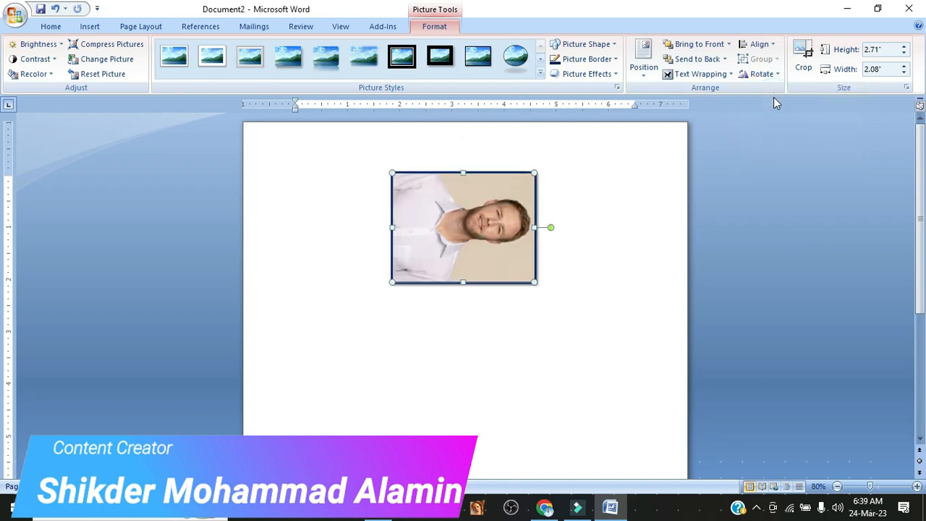
{"action": "left_click", "coordinate": [766, 76]}
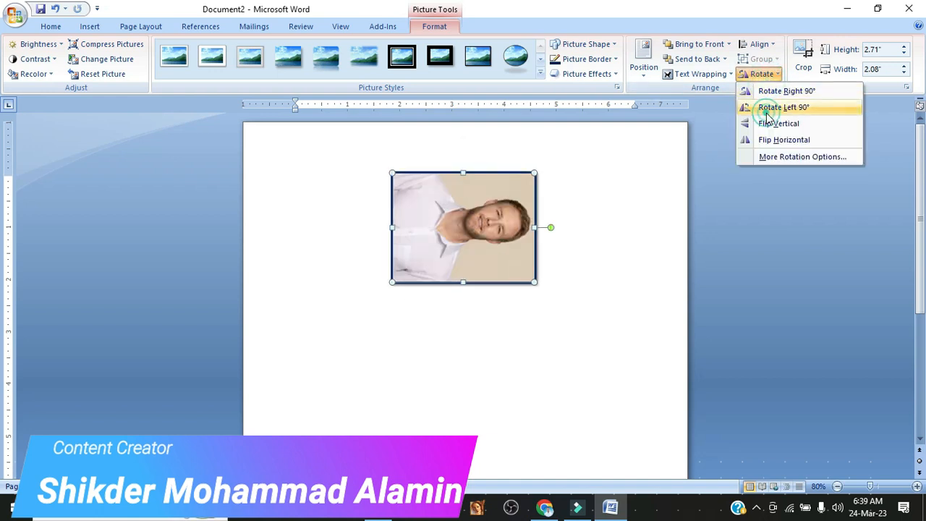
{"action": "left_click", "coordinate": [766, 107]}
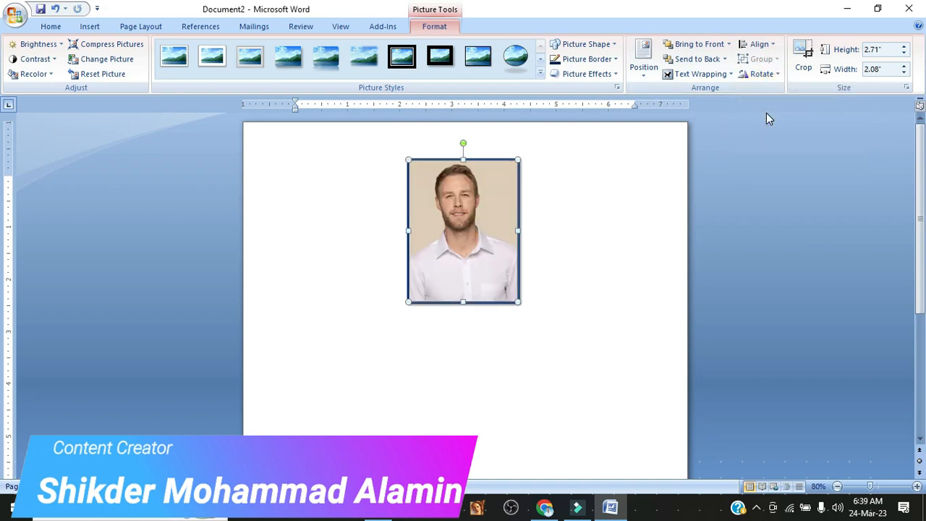
{"action": "left_click", "coordinate": [552, 218]}
Examine the photo's picture effects, including Preset, Soft Edges, Bevel, 3-D Rotation and Shadow, without applying any.
{"action": "left_click", "coordinate": [488, 240]}
{"action": "left_click", "coordinate": [579, 77]}
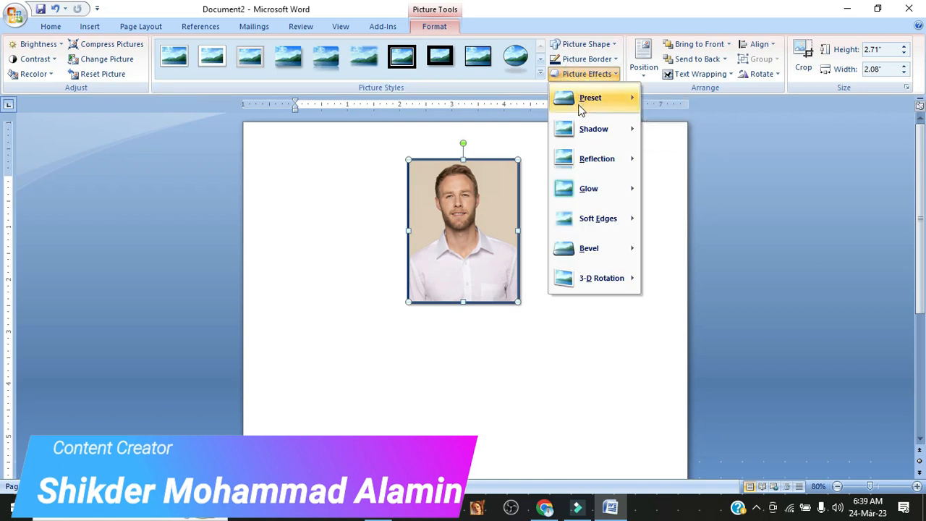
{"action": "mouse_move", "coordinate": [597, 282]}
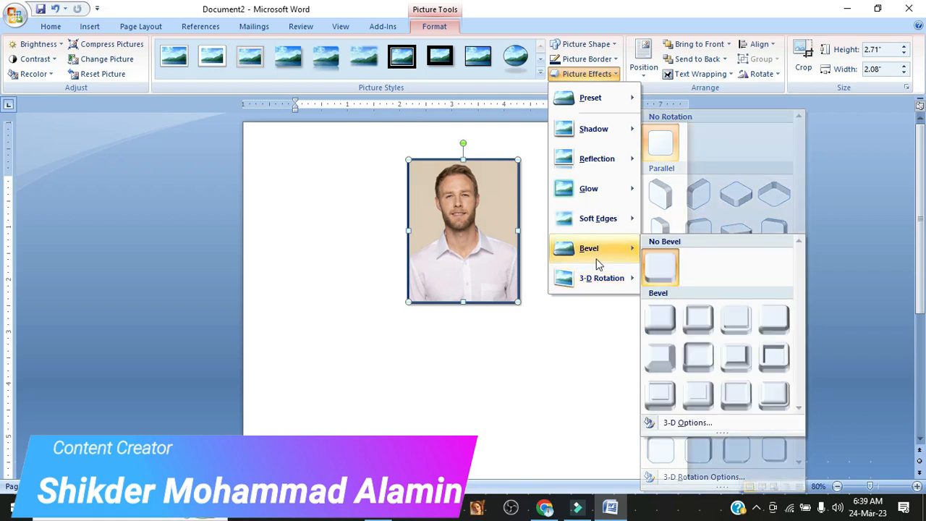
{"action": "mouse_move", "coordinate": [590, 230]}
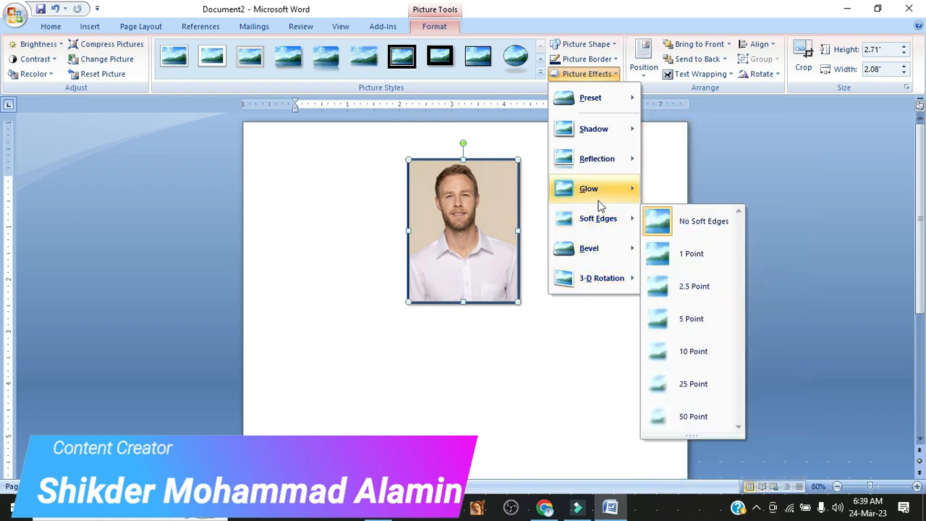
{"action": "mouse_move", "coordinate": [594, 99]}
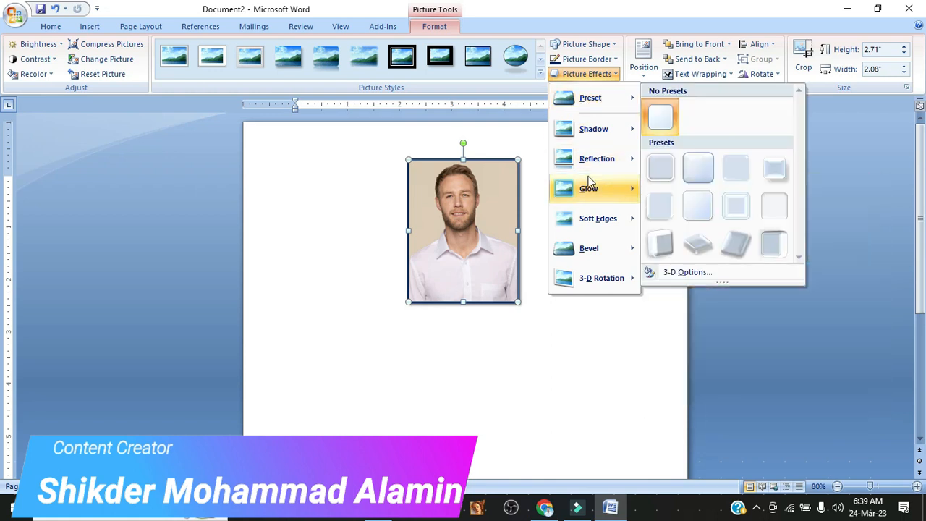
{"action": "left_click", "coordinate": [596, 281]}
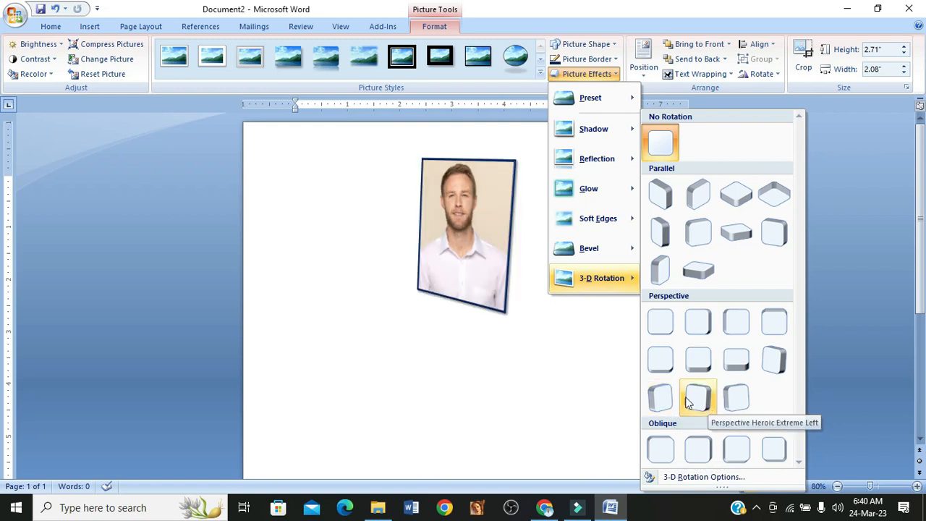
{"action": "mouse_move", "coordinate": [595, 130]}
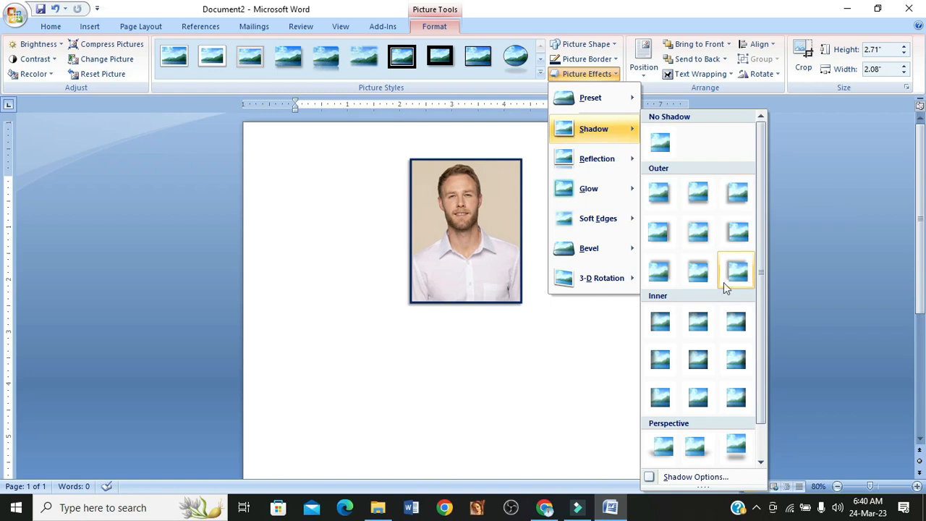
{"action": "scroll", "coordinate": [702, 371], "scroll_direction": "down", "scroll_amount": 1}
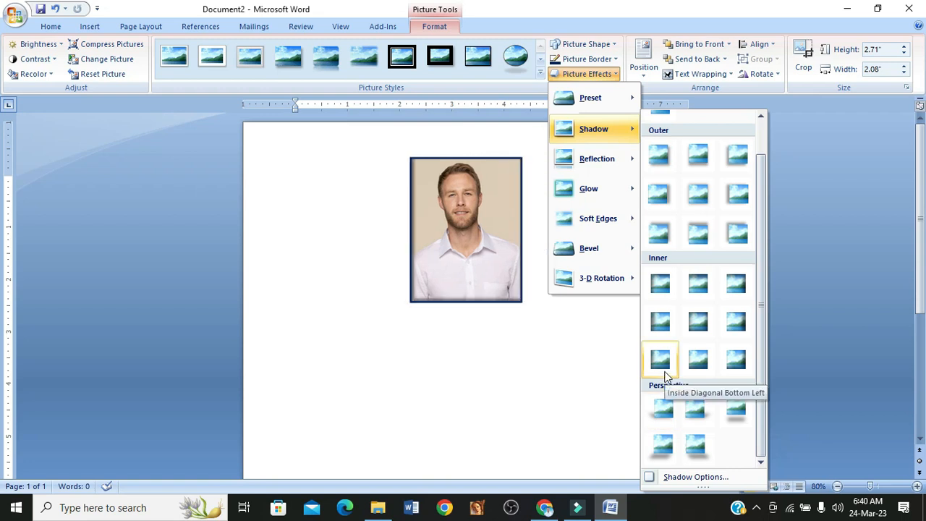
{"action": "left_click", "coordinate": [588, 346]}
{"action": "left_click", "coordinate": [490, 269]}
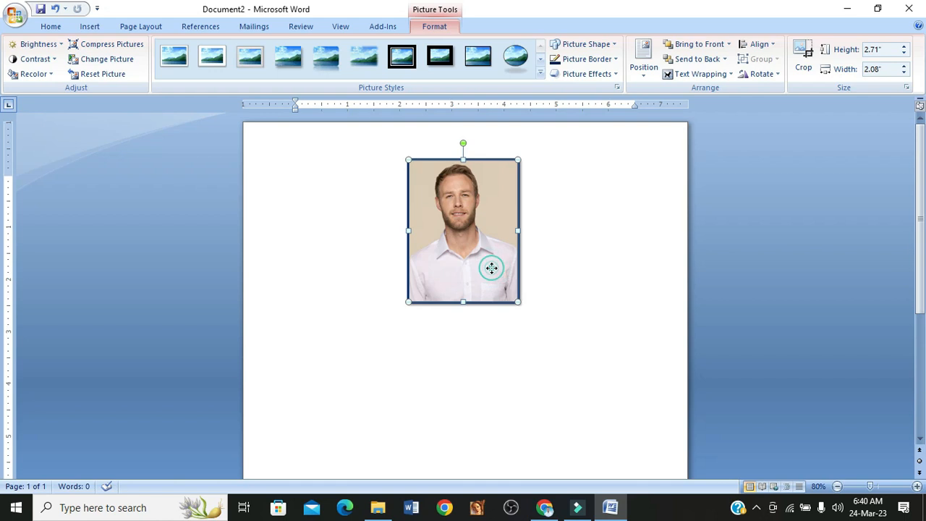